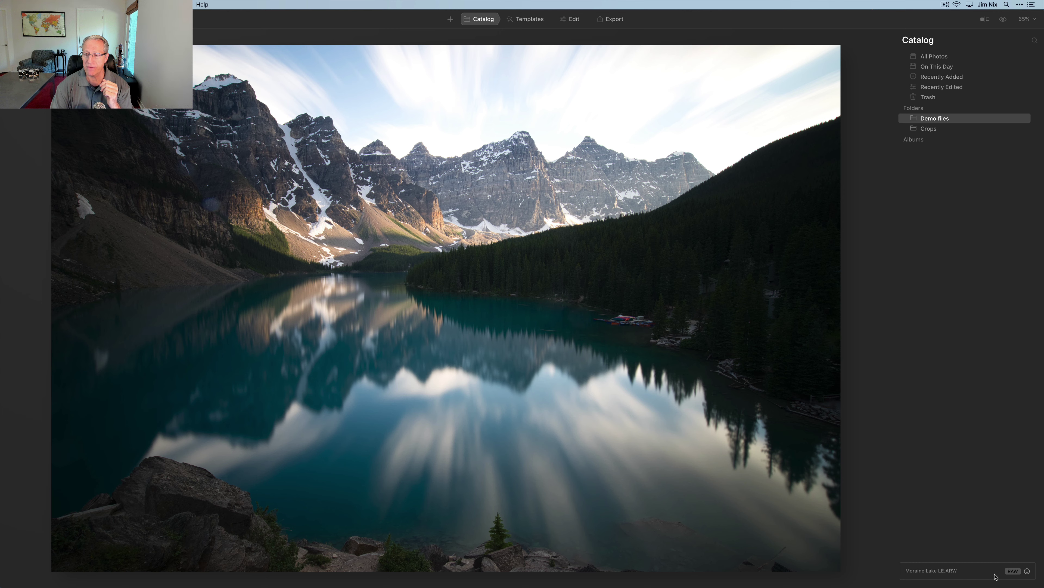
# - Show the camera and file details of the Moraine Lake photo, and hide them again
pyautogui.click(1027, 571)
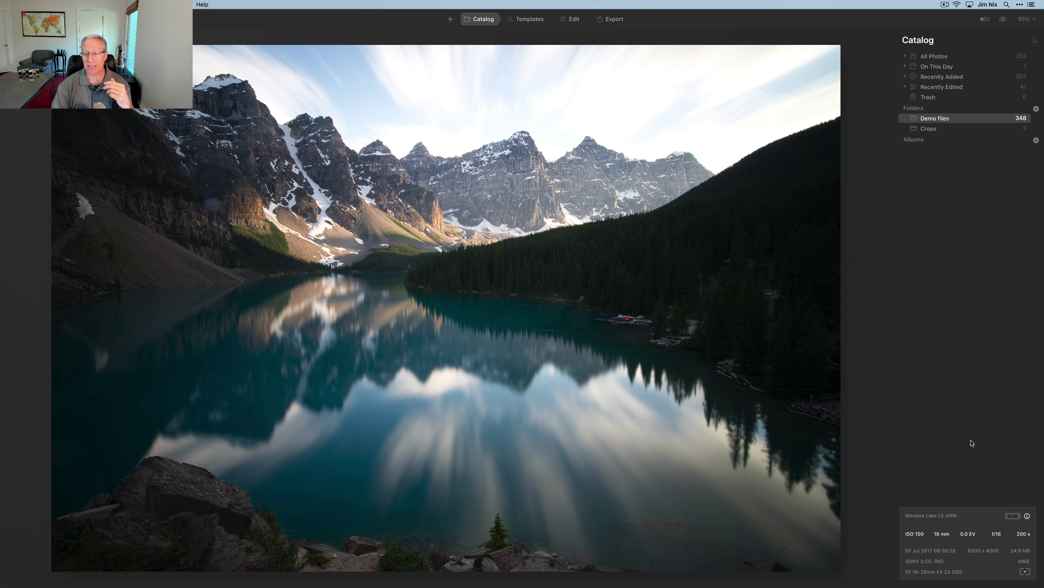
pyautogui.click(1026, 515)
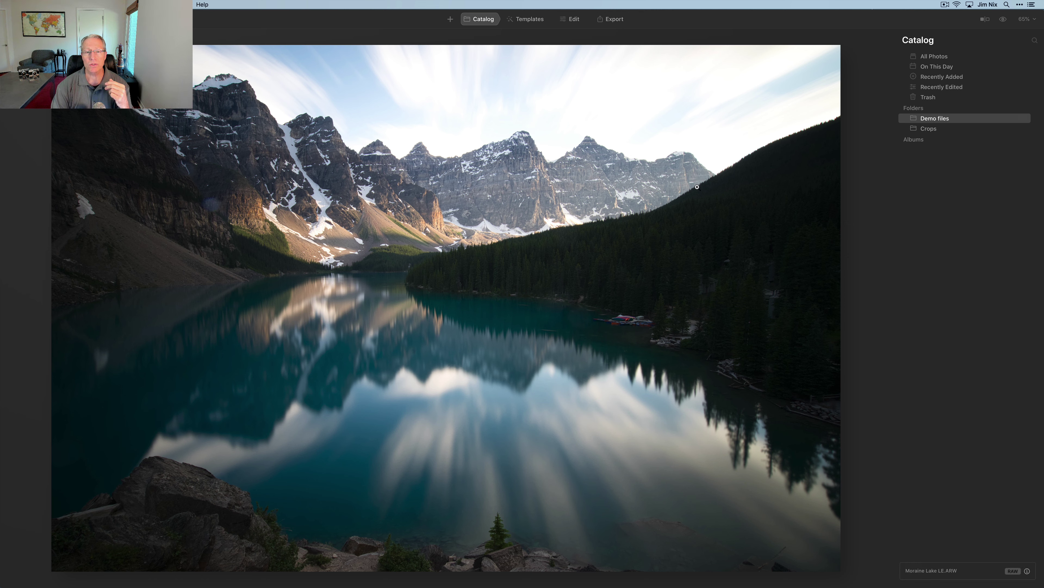
# - Browse the template categories and apply the Snowfall template from the Easy Landscapes collection to the photo
pyautogui.click(527, 20)
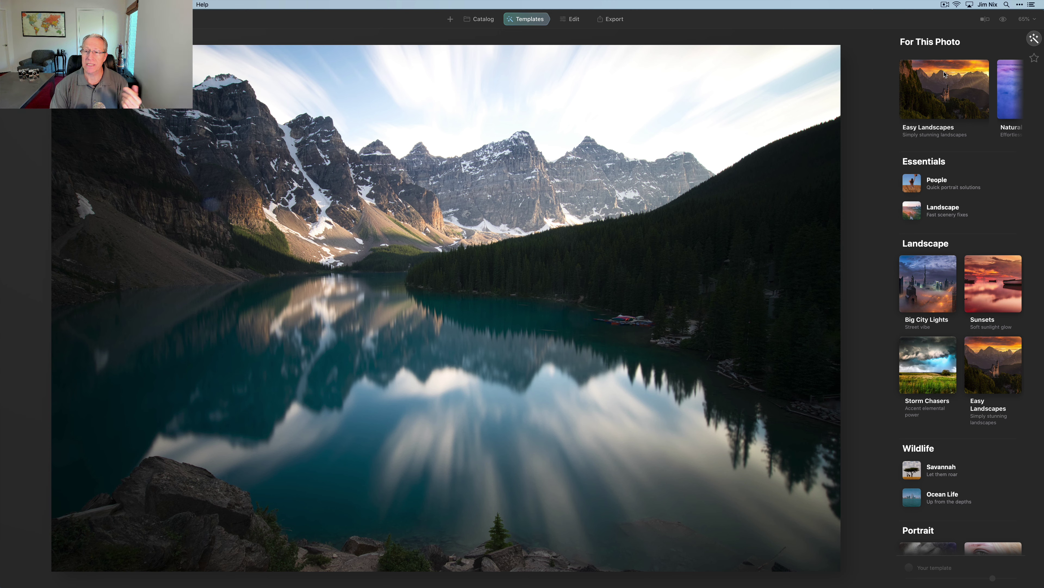
pyautogui.hscroll(3, 944, 74)
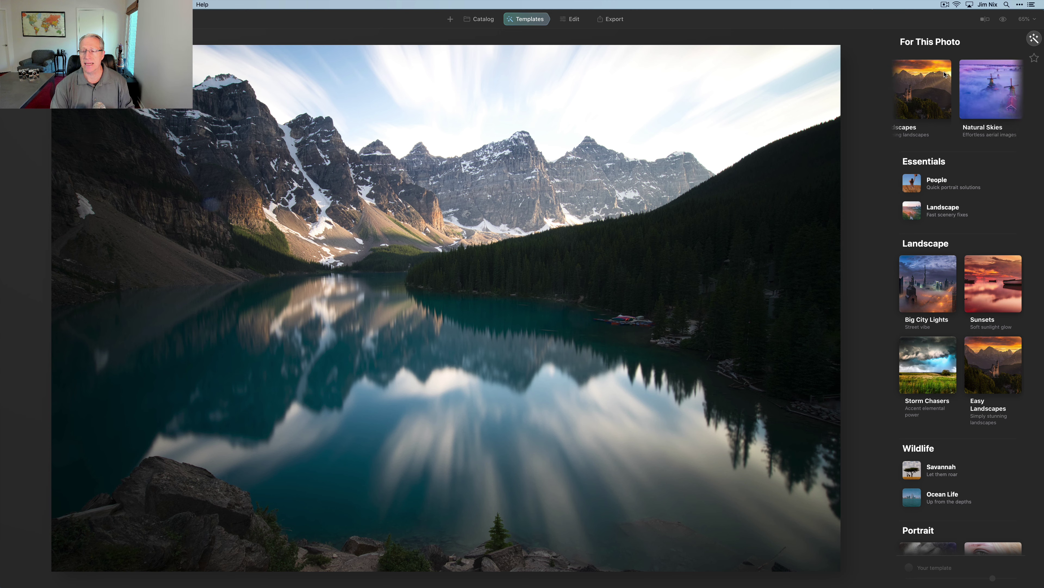
pyautogui.scroll(-3, 924, 324)
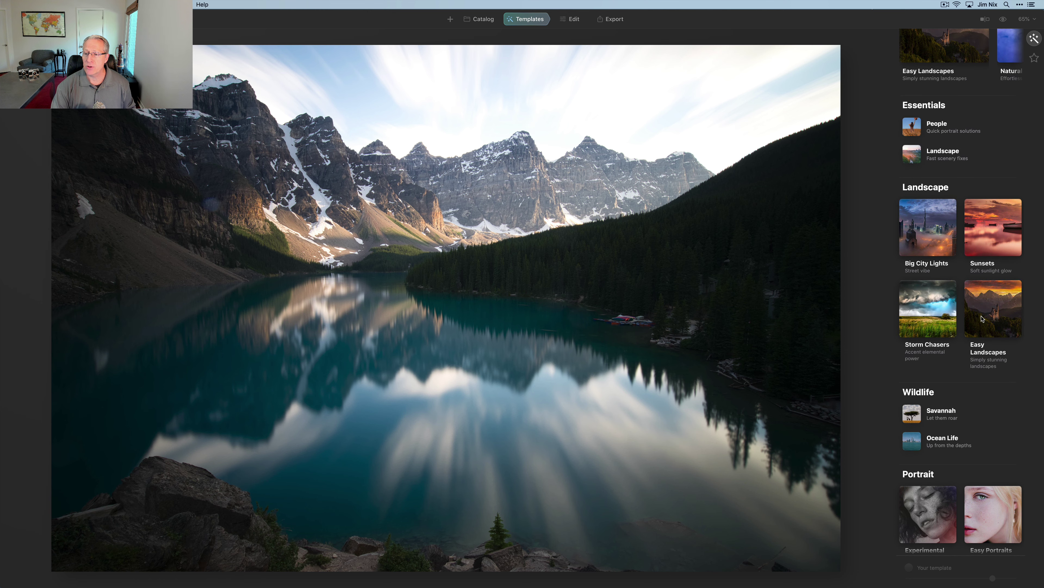
pyautogui.scroll(-15, 982, 315)
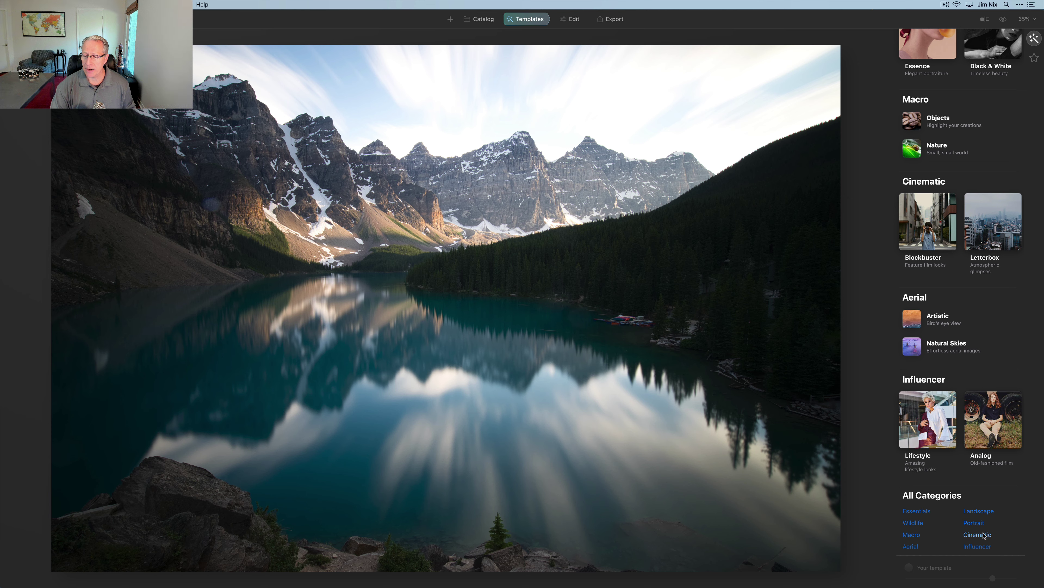
pyautogui.scroll(15, 989, 515)
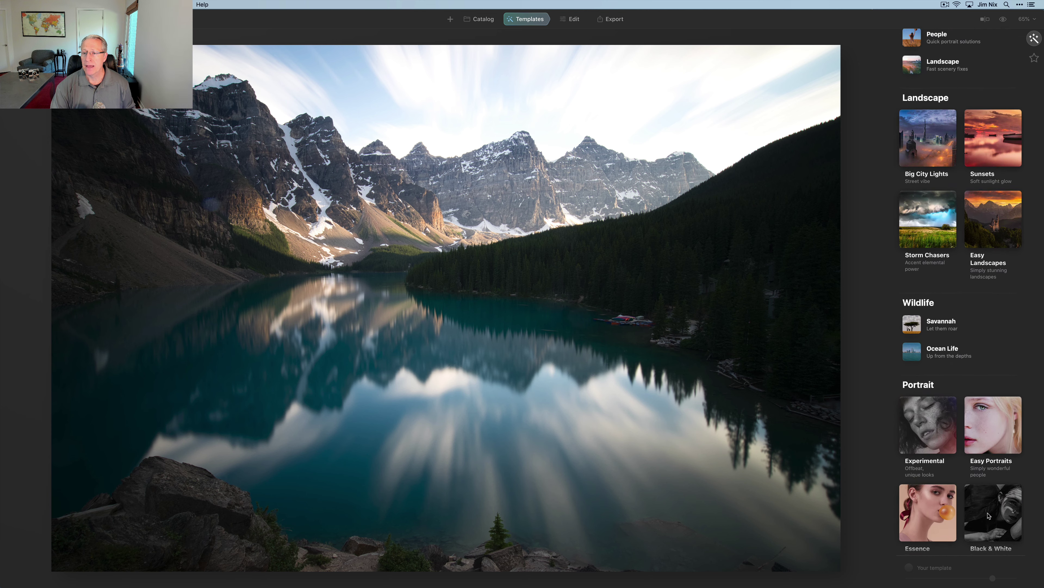
pyautogui.click(934, 85)
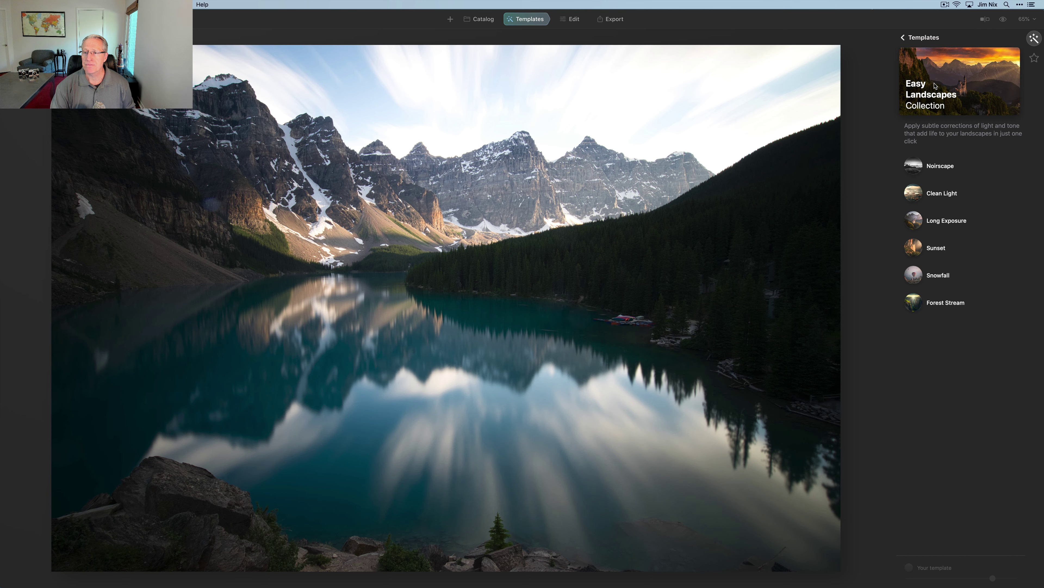
pyautogui.click(913, 276)
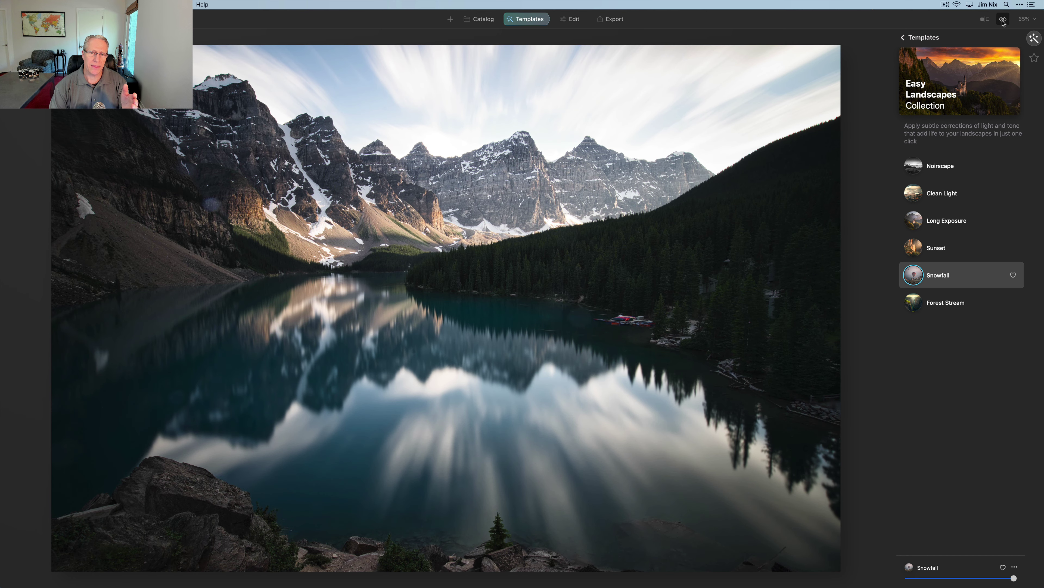
# - Compare the photo before and after the Snowfall template
pyautogui.click(1004, 21)
pyautogui.click(1004, 21)
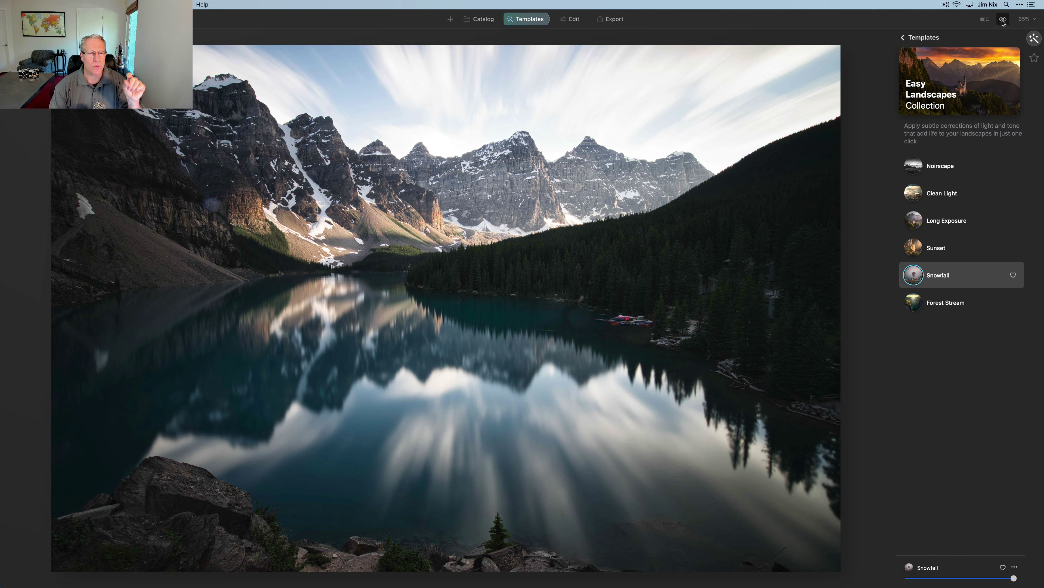
pyautogui.click(1004, 20)
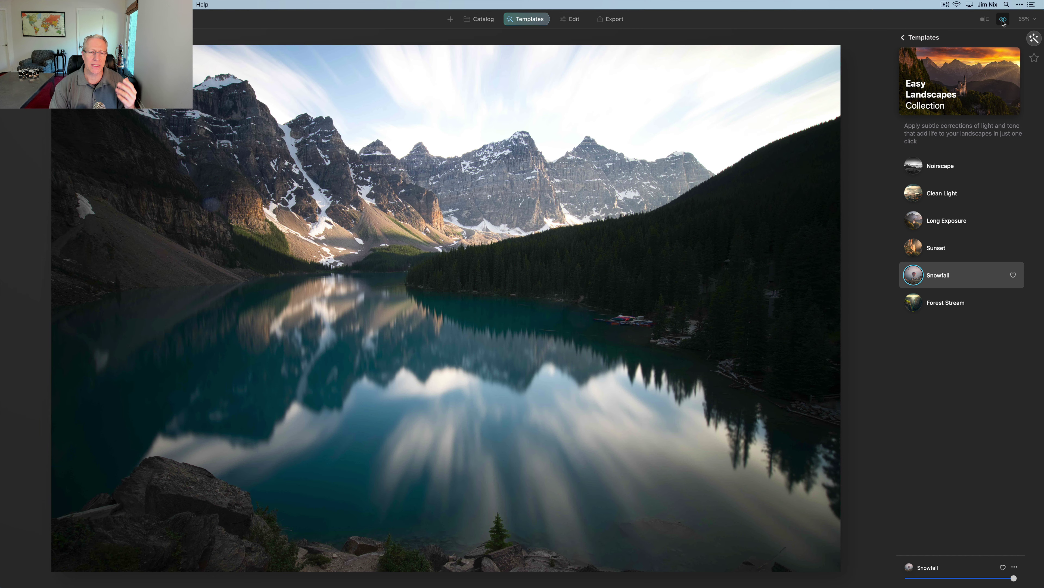
pyautogui.click(1003, 21)
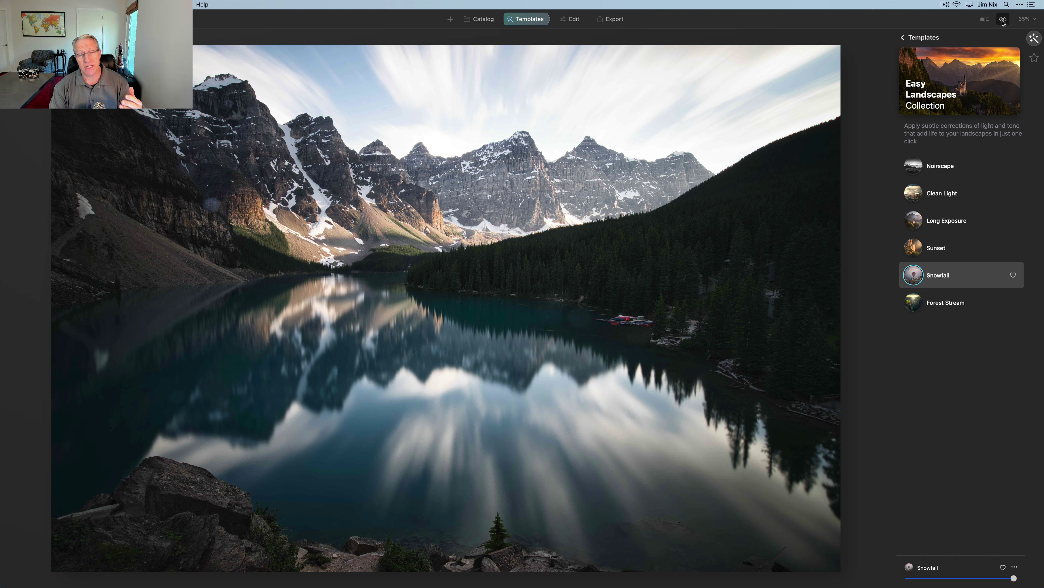
# - Set the photo's Light values to Smart Contrast 50, Highlights -100 and Shadows 11, and its Enhance AI Accent to 27
pyautogui.click(574, 20)
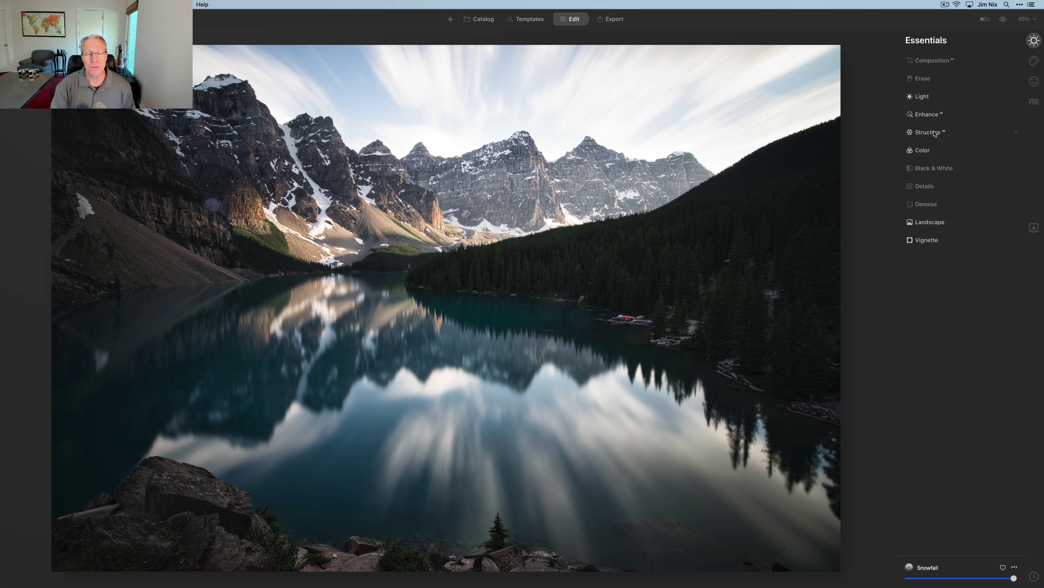
pyautogui.click(939, 100)
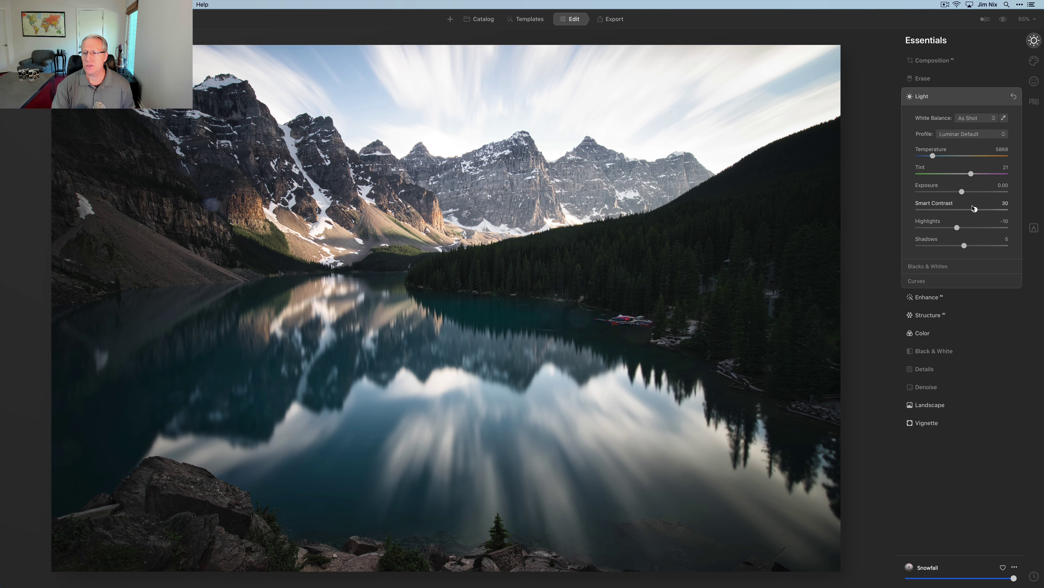
pyautogui.moveTo(975, 209); pyautogui.dragTo(915, 229)
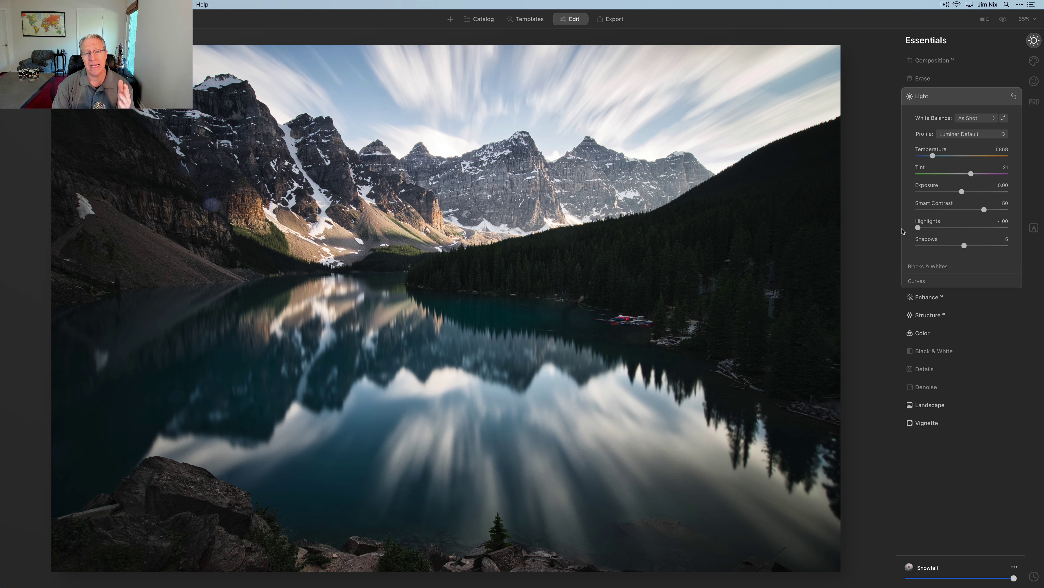
pyautogui.moveTo(965, 246); pyautogui.dragTo(968, 247)
pyautogui.click(927, 296)
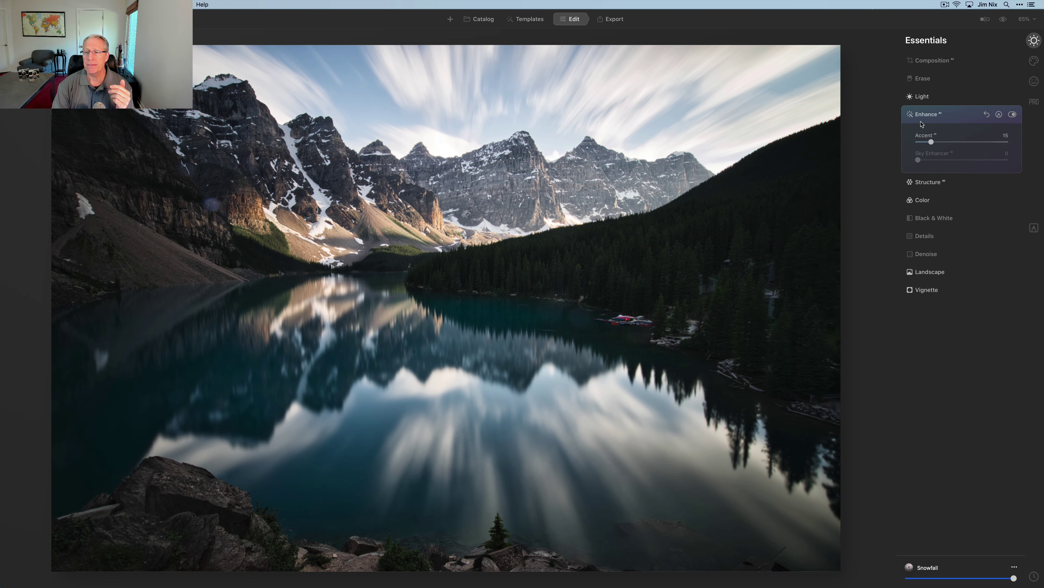
pyautogui.moveTo(928, 143); pyautogui.dragTo(944, 143)
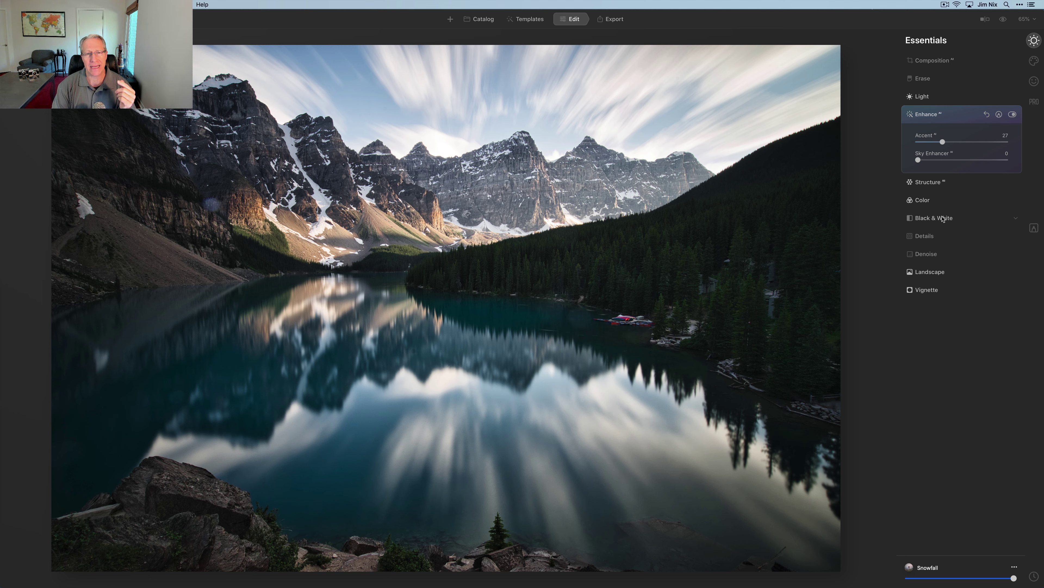
# - Convert the photo to black and white, compare it with the color version, and set the luminance of Green to -44 and Blue to -56
pyautogui.click(943, 219)
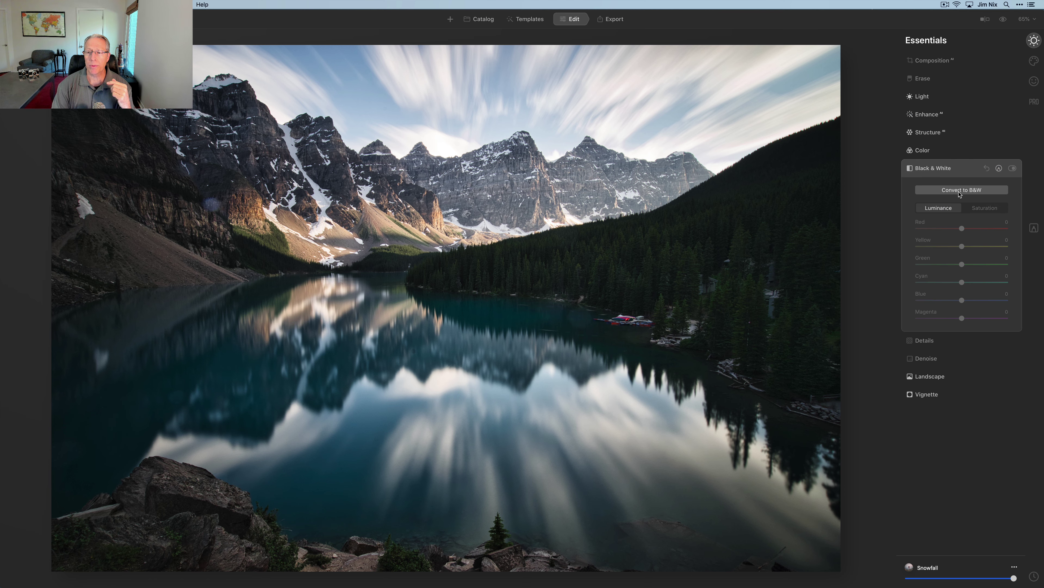
pyautogui.click(959, 191)
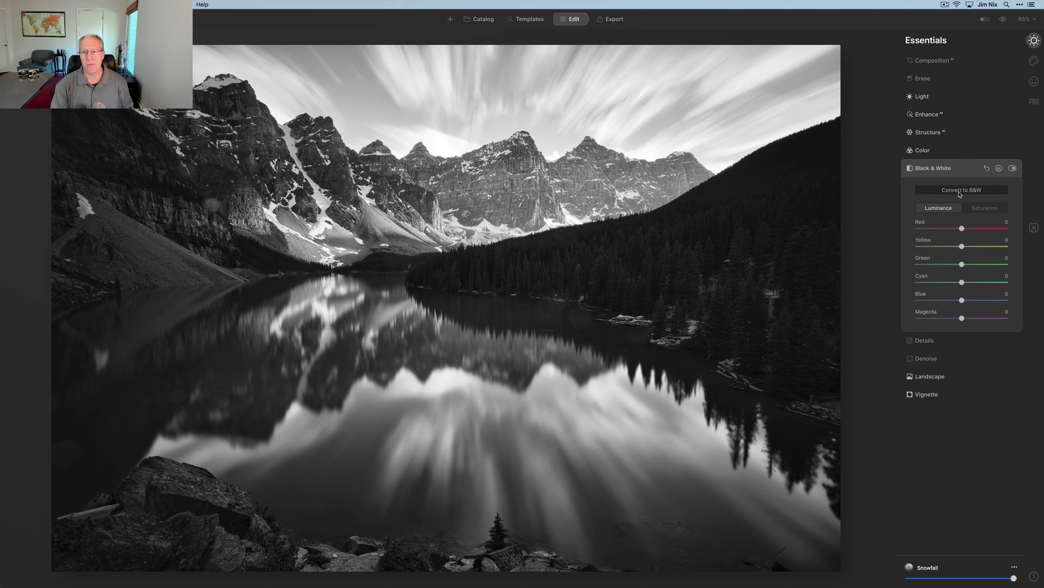
pyautogui.click(1012, 169)
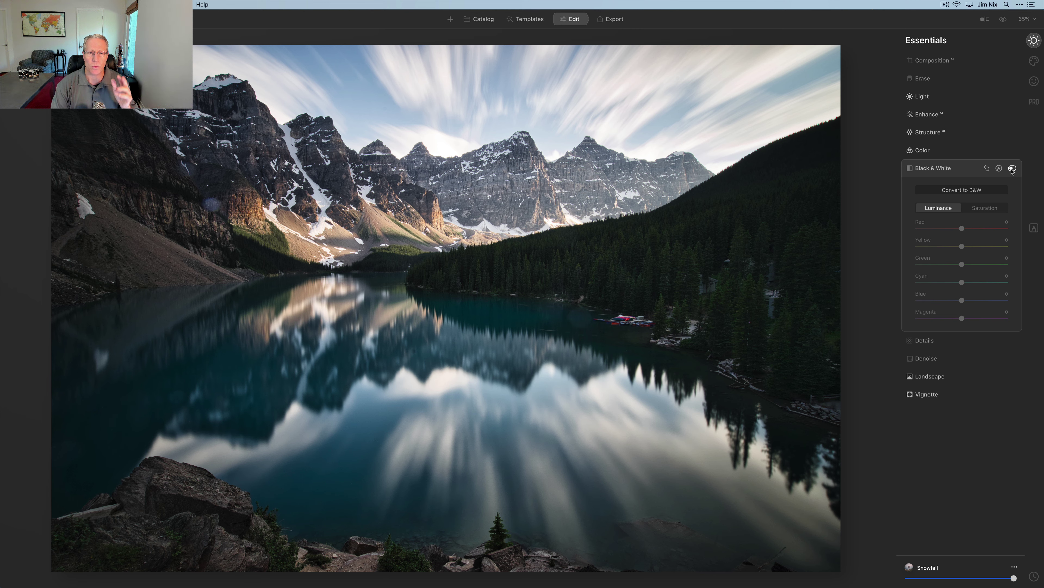
pyautogui.click(1012, 168)
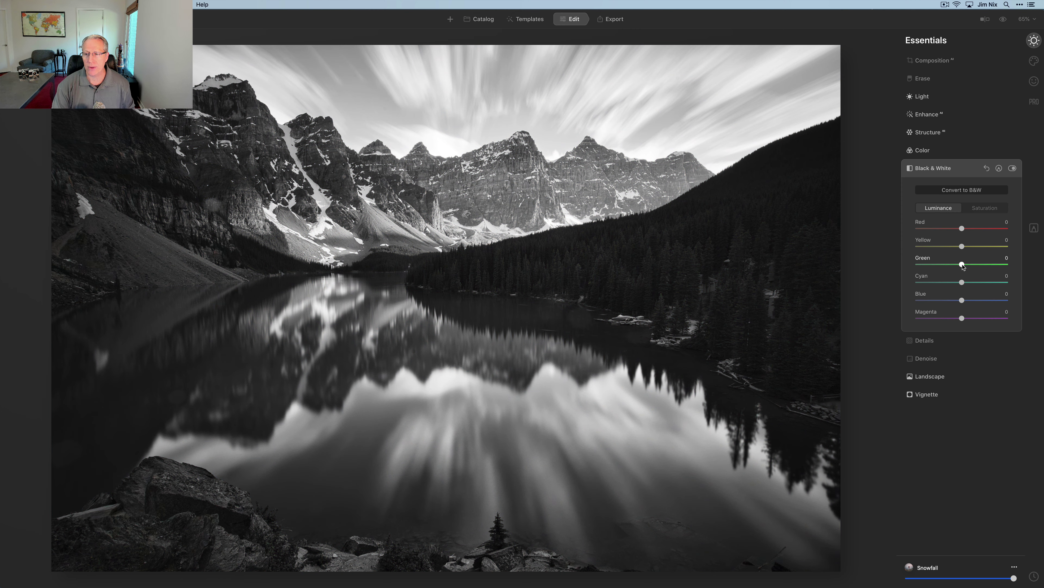
pyautogui.moveTo(963, 267); pyautogui.dragTo(942, 267)
pyautogui.moveTo(962, 302); pyautogui.dragTo(937, 300)
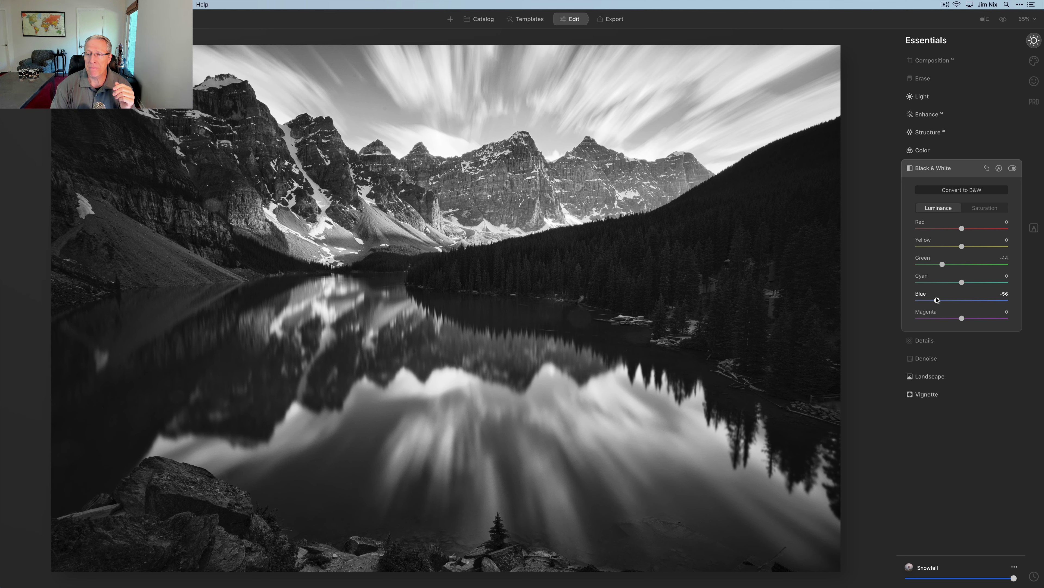
# - Set the photo's Structure AI Amount to 47 and Boost to 12
pyautogui.click(936, 132)
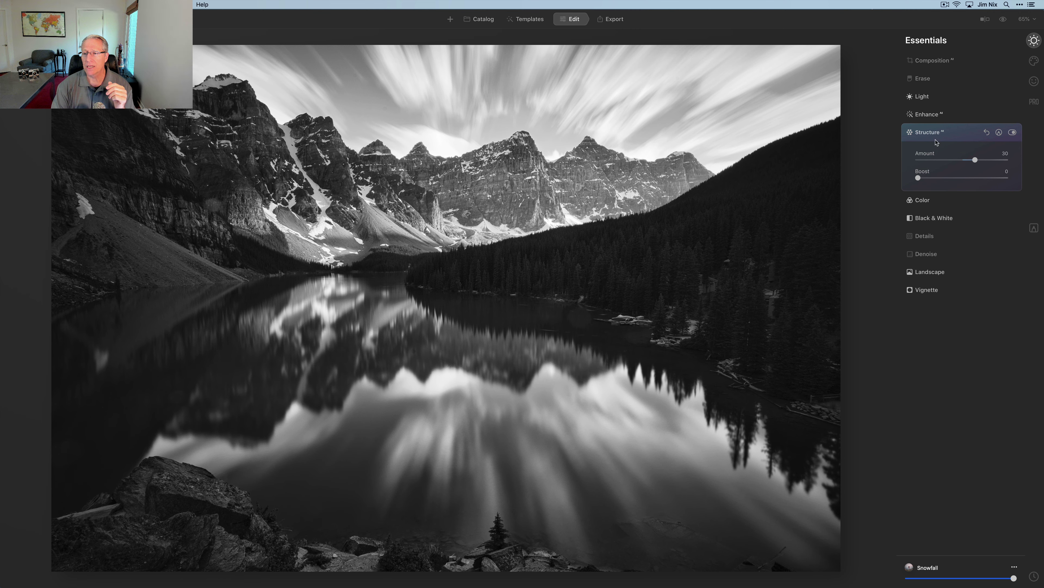
pyautogui.moveTo(976, 164); pyautogui.dragTo(982, 163)
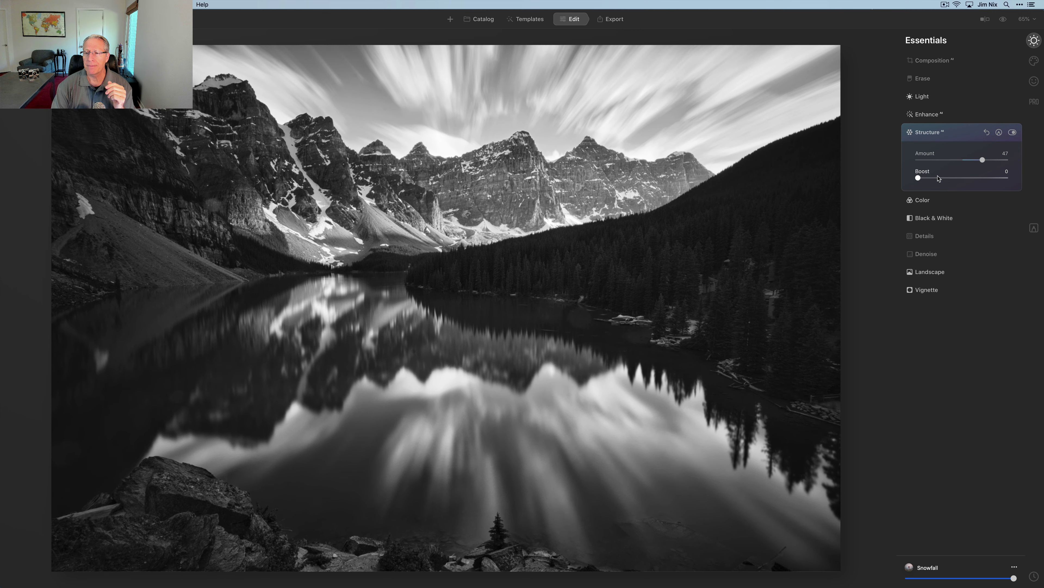
pyautogui.moveTo(917, 180); pyautogui.dragTo(929, 180)
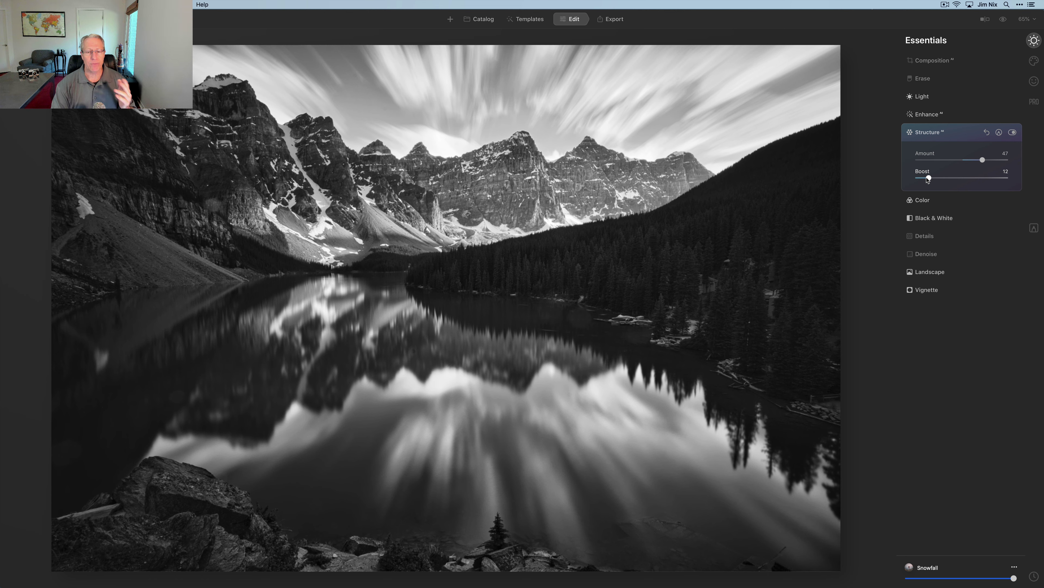
# - Raise the Enhance AI Accent to 46 and the Light Shadows to 17
pyautogui.click(936, 118)
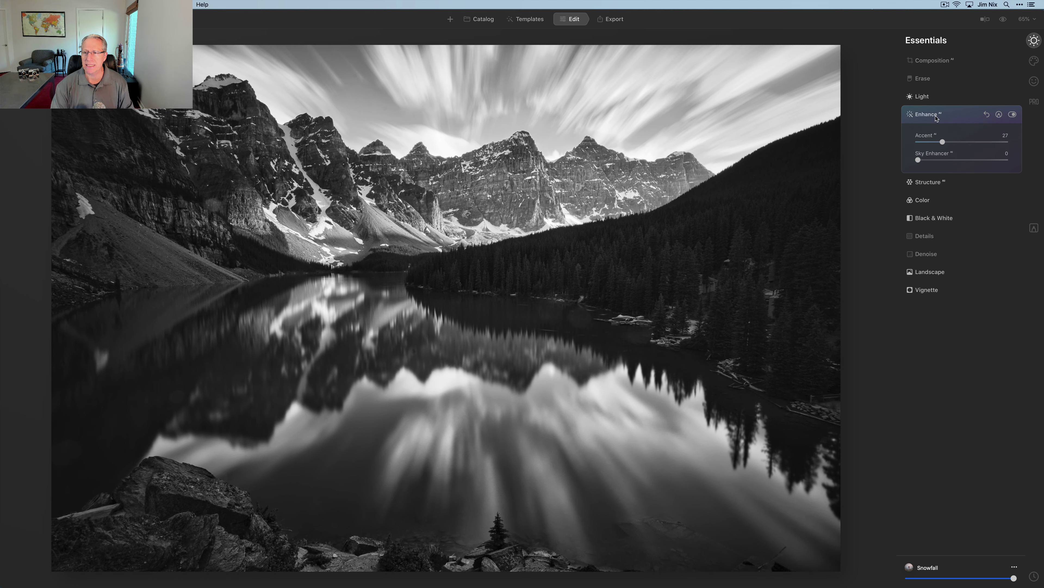
pyautogui.moveTo(947, 143); pyautogui.dragTo(960, 142)
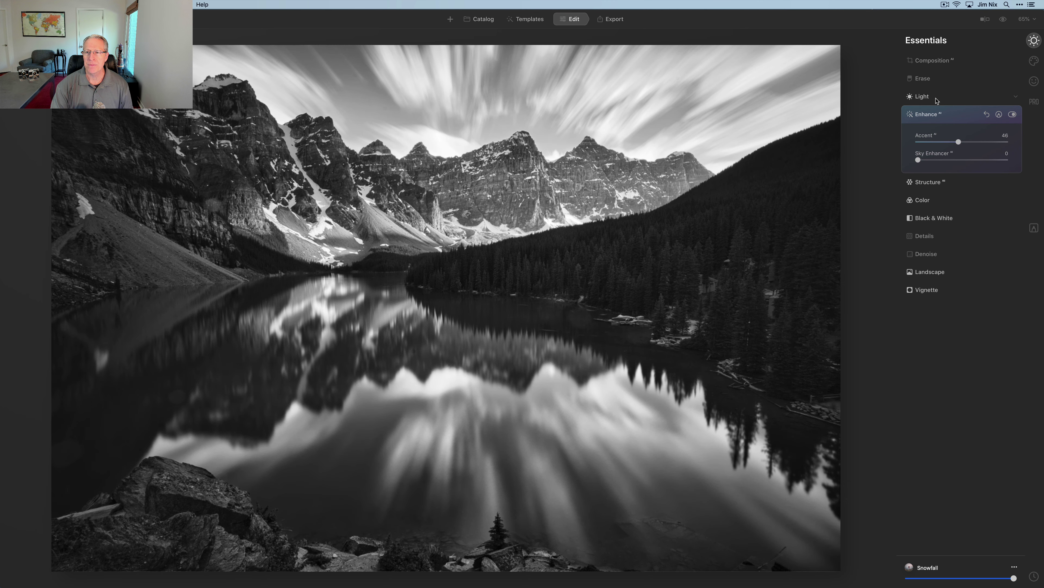
pyautogui.click(939, 98)
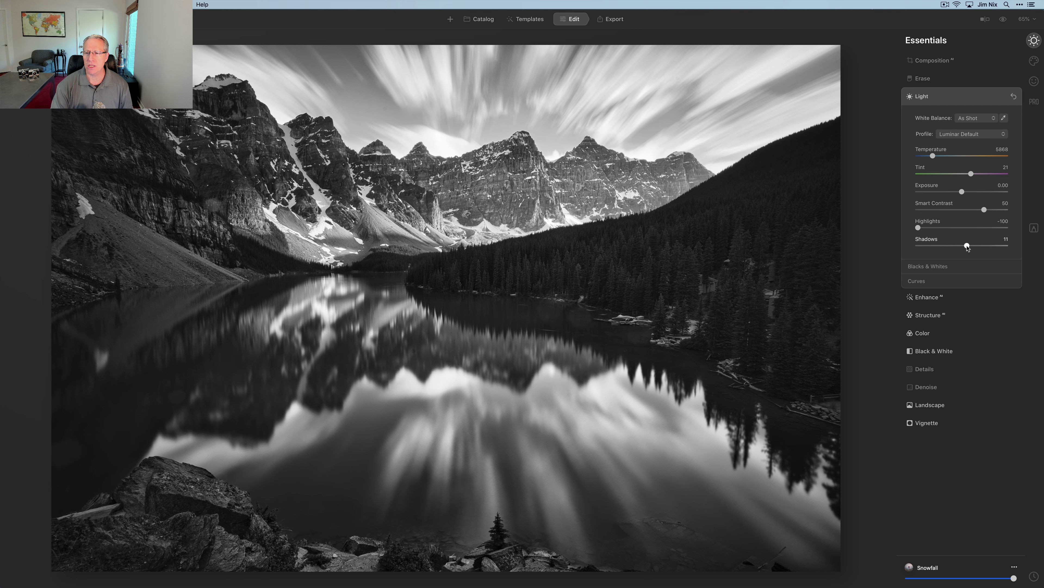
pyautogui.moveTo(967, 246); pyautogui.dragTo(973, 247)
pyautogui.moveTo(974, 246); pyautogui.dragTo(970, 246)
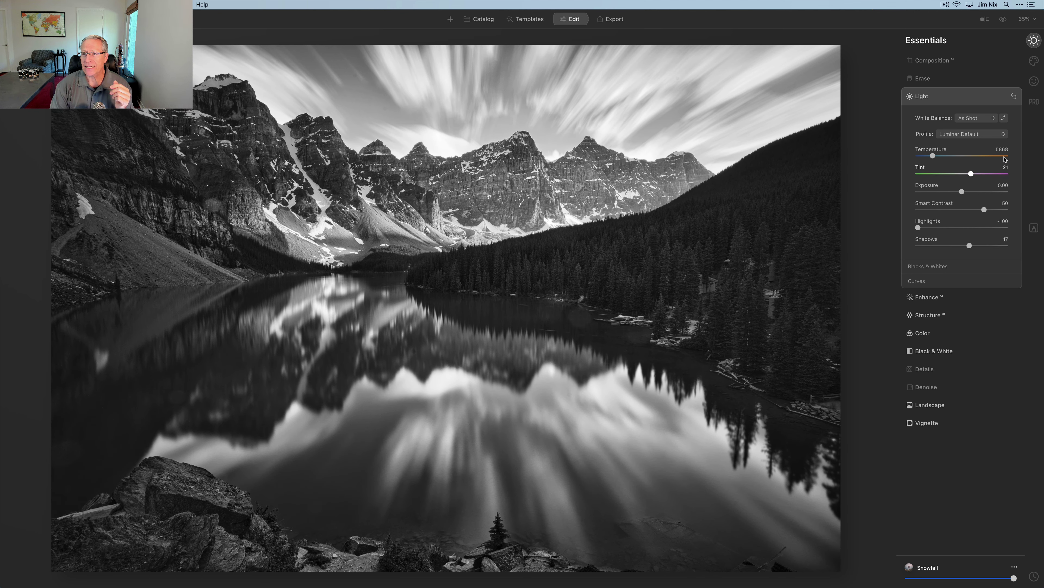
# - Add Atmosphere AI in Layered Fog mode with Amount 61 and Depth 45
pyautogui.click(1034, 61)
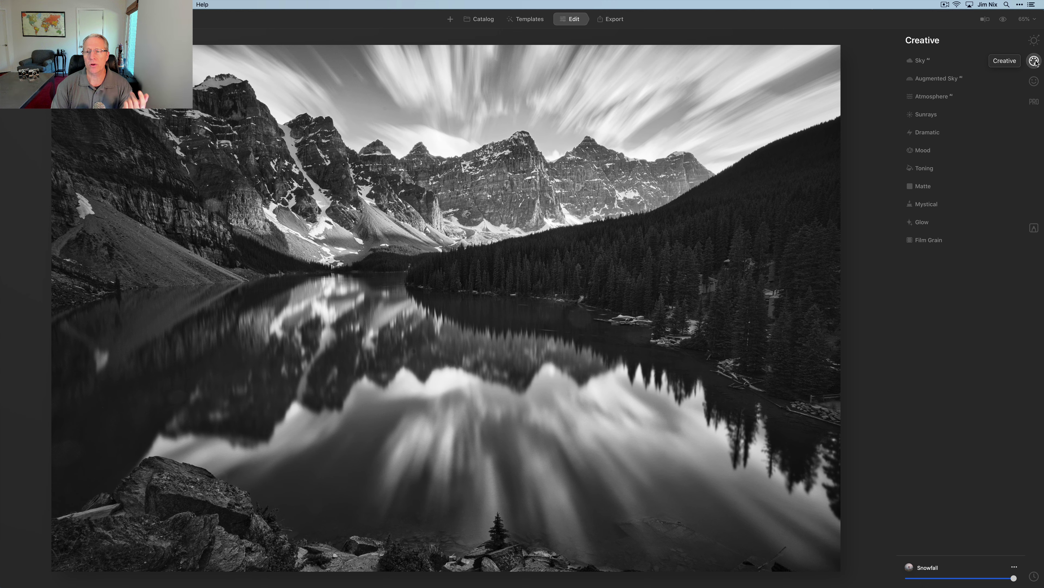
pyautogui.click(944, 99)
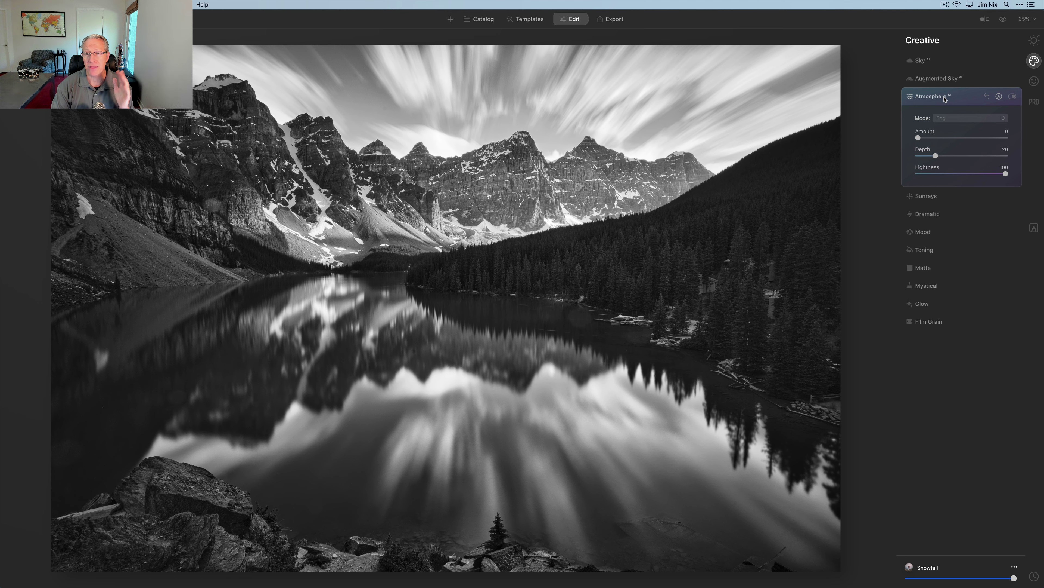
pyautogui.click(955, 119)
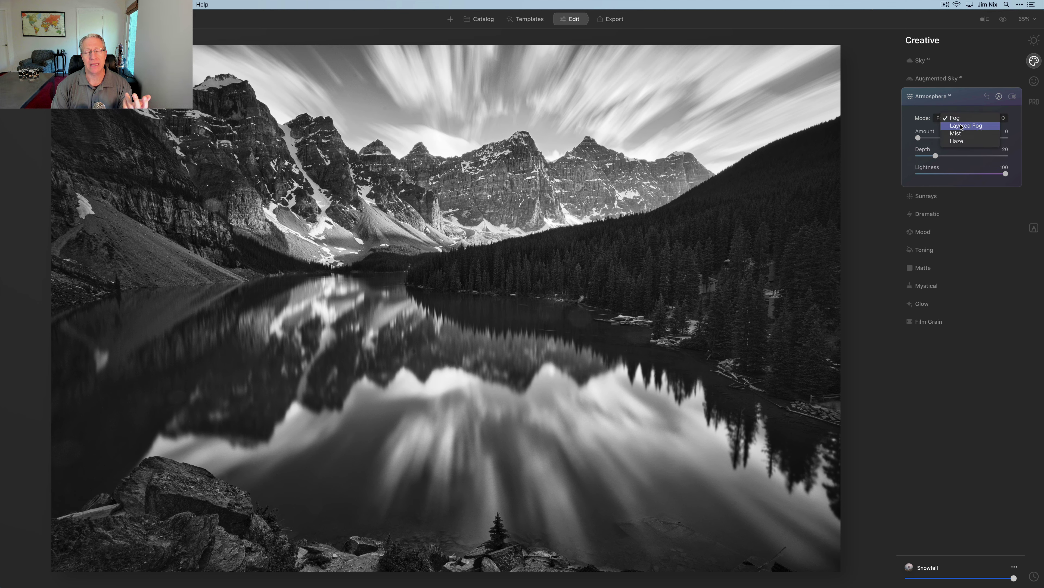
pyautogui.click(961, 126)
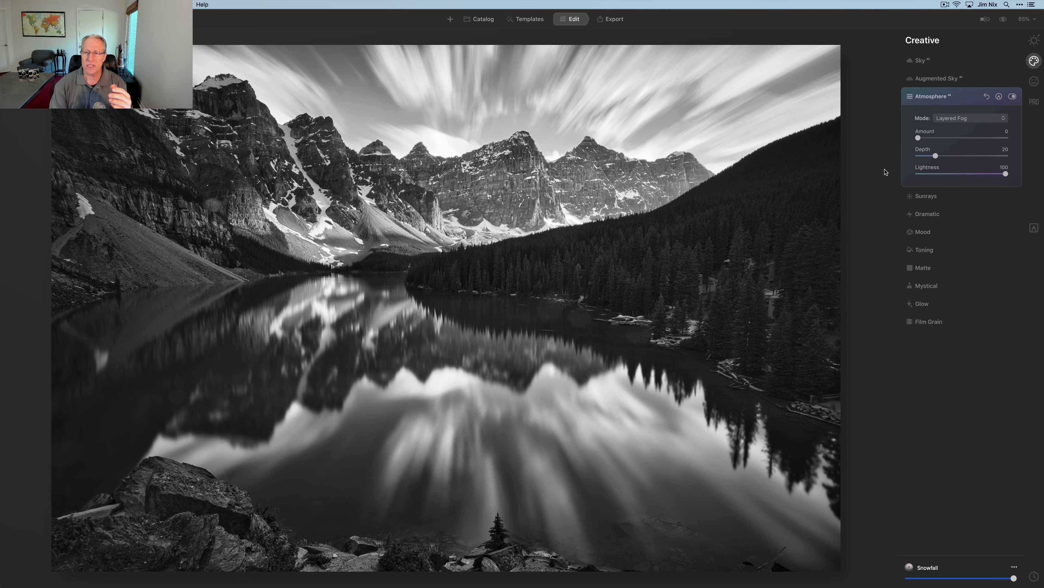
pyautogui.moveTo(918, 138); pyautogui.dragTo(959, 173)
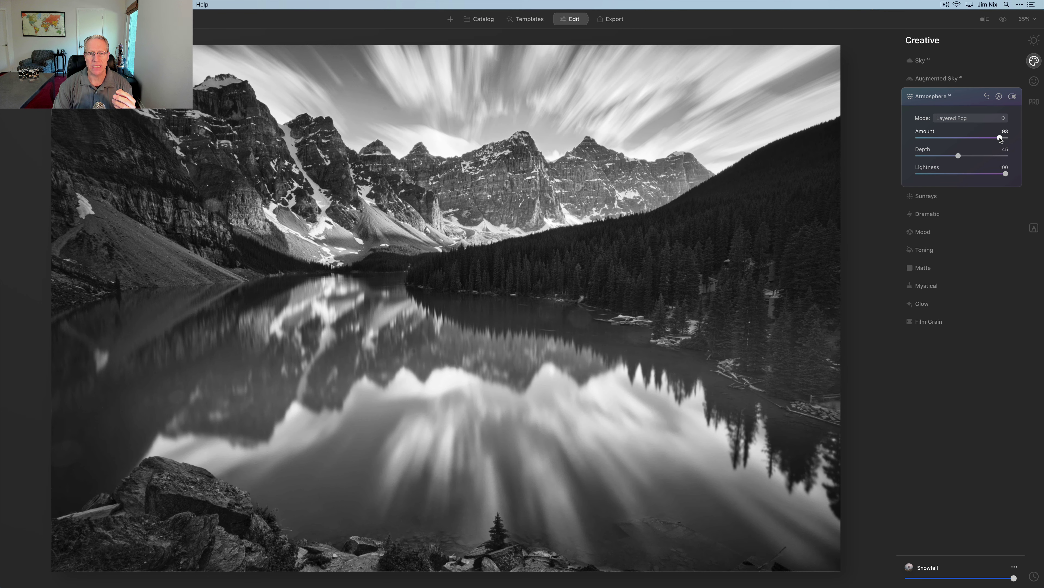
pyautogui.moveTo(975, 139); pyautogui.dragTo(1006, 175)
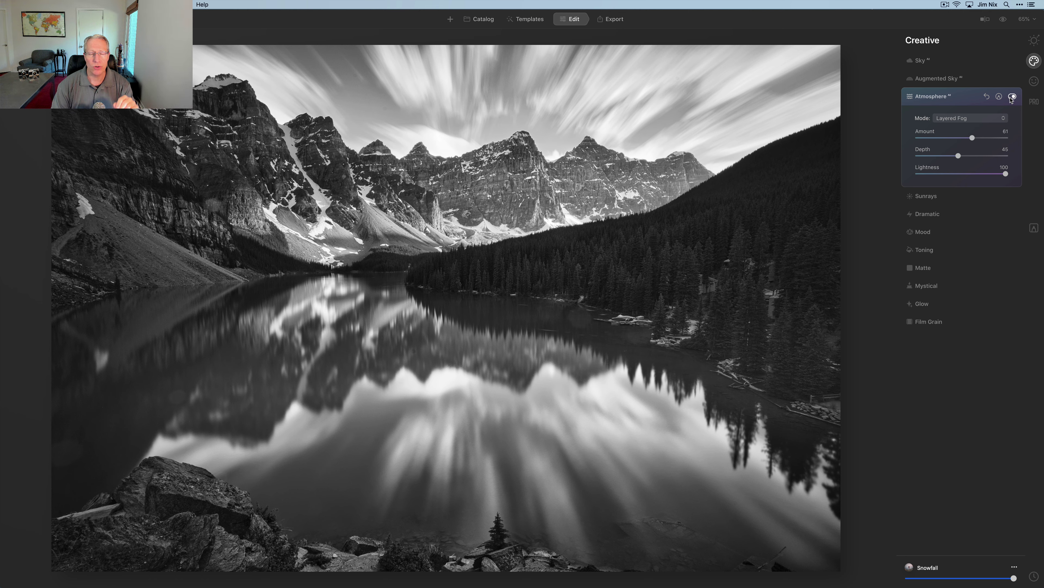
# - Compare the photo with and without the Atmosphere fog, and add the Mystical effect with Amount 31
pyautogui.click(1012, 97)
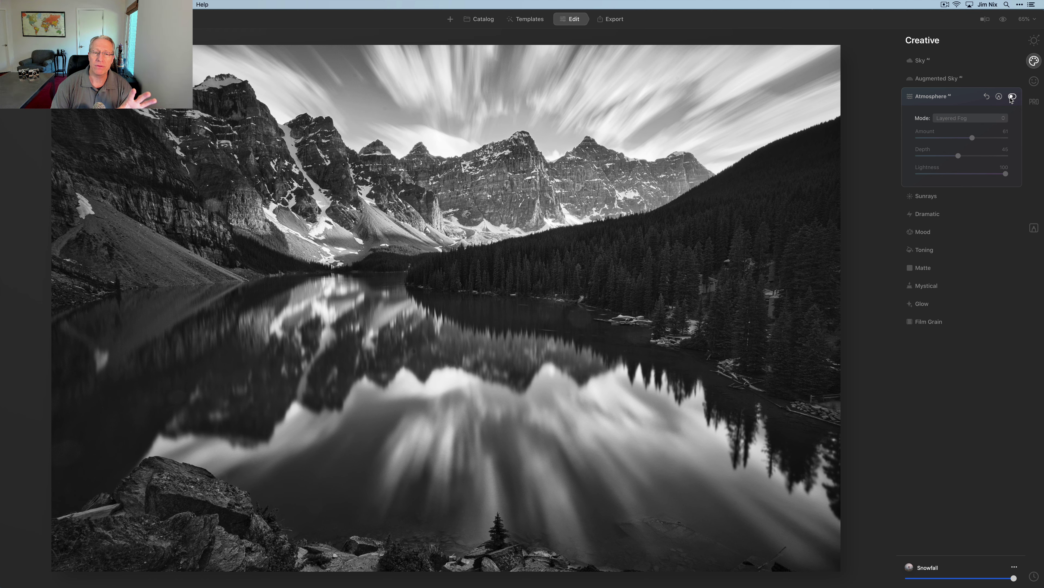
pyautogui.click(1013, 97)
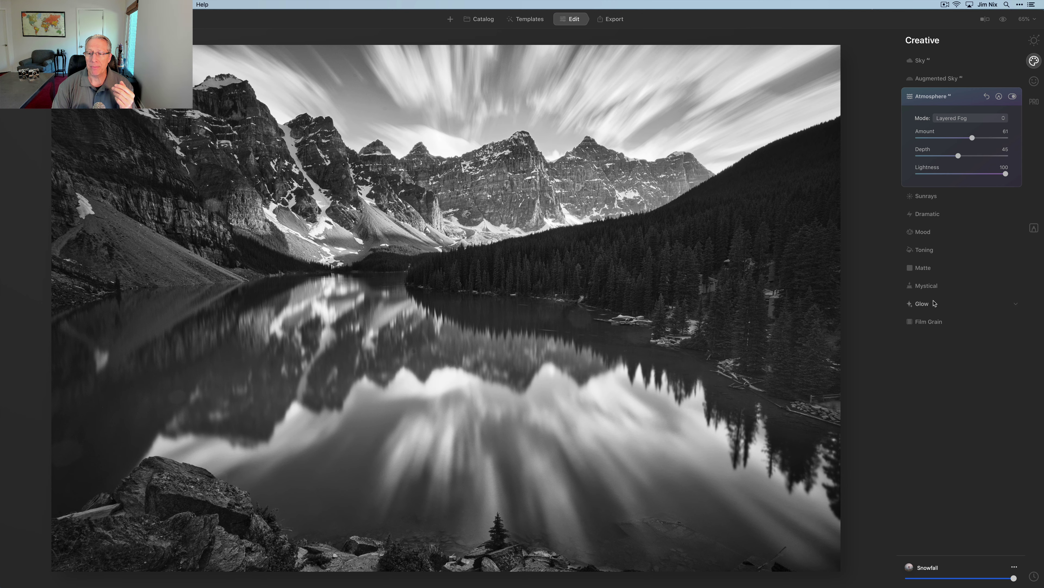
pyautogui.click(935, 289)
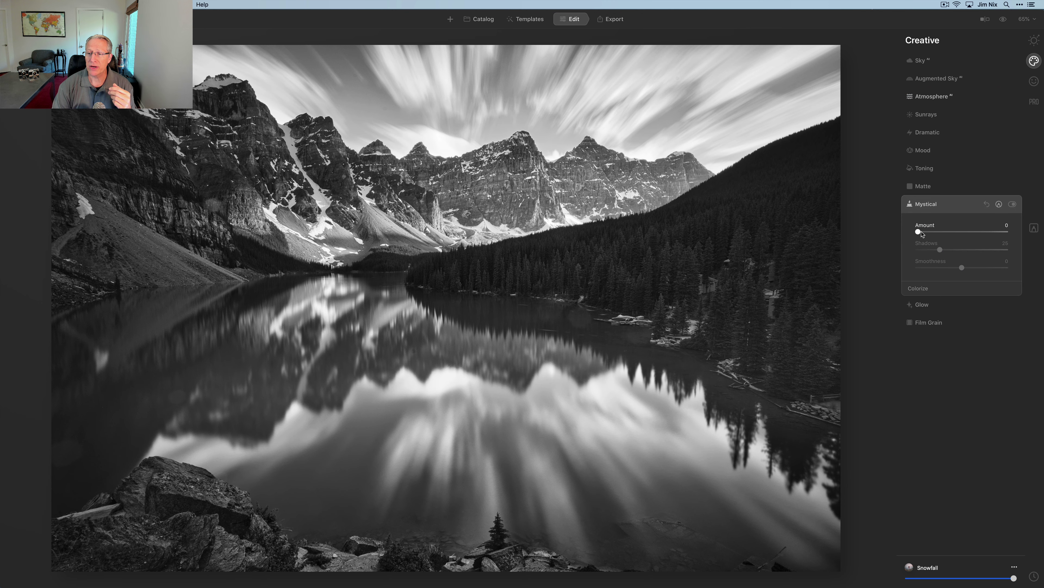
pyautogui.moveTo(916, 232); pyautogui.dragTo(946, 232)
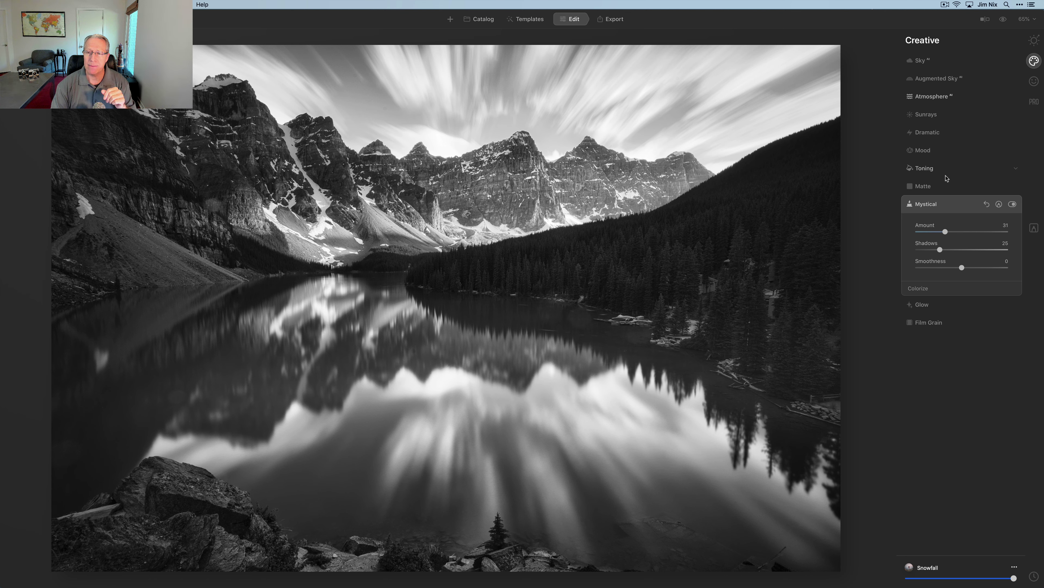
# - Tone the highlights with Hue 216 and Saturation 16 and the shadows with Hue 220 and Saturation 21, and compare with and without Toning
pyautogui.click(932, 170)
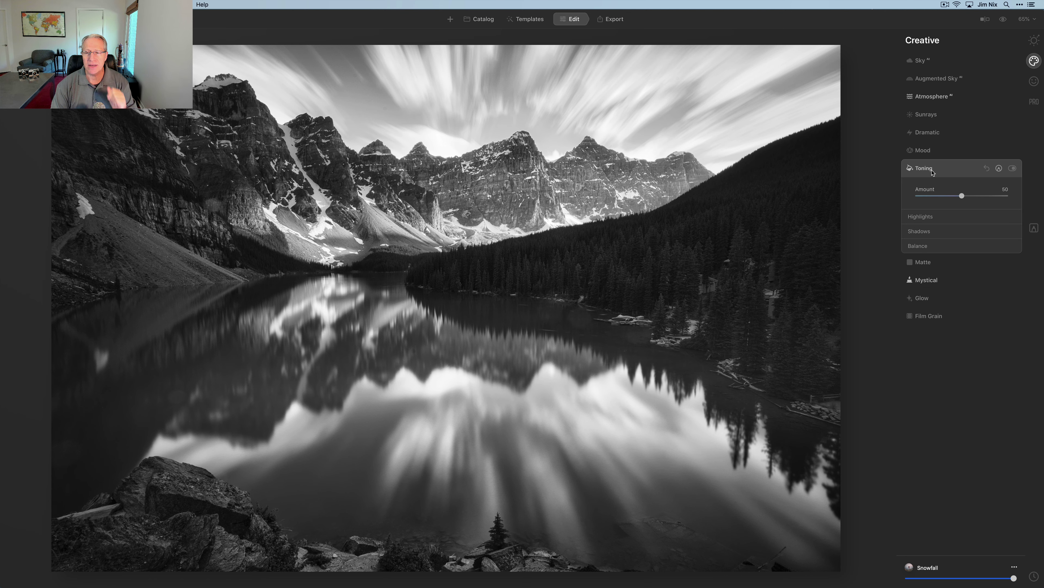
pyautogui.click(921, 218)
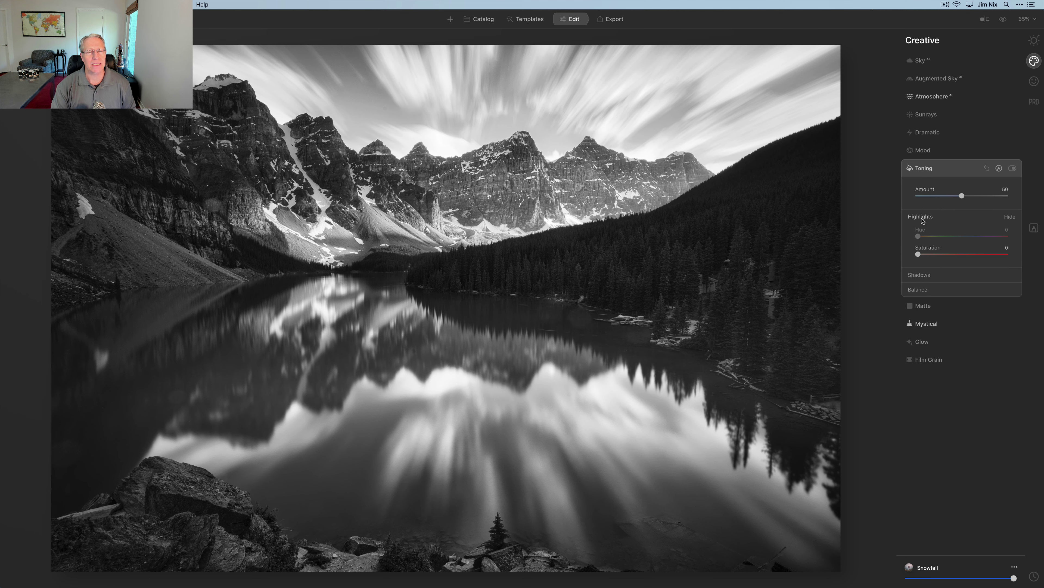
pyautogui.moveTo(919, 254); pyautogui.dragTo(973, 236)
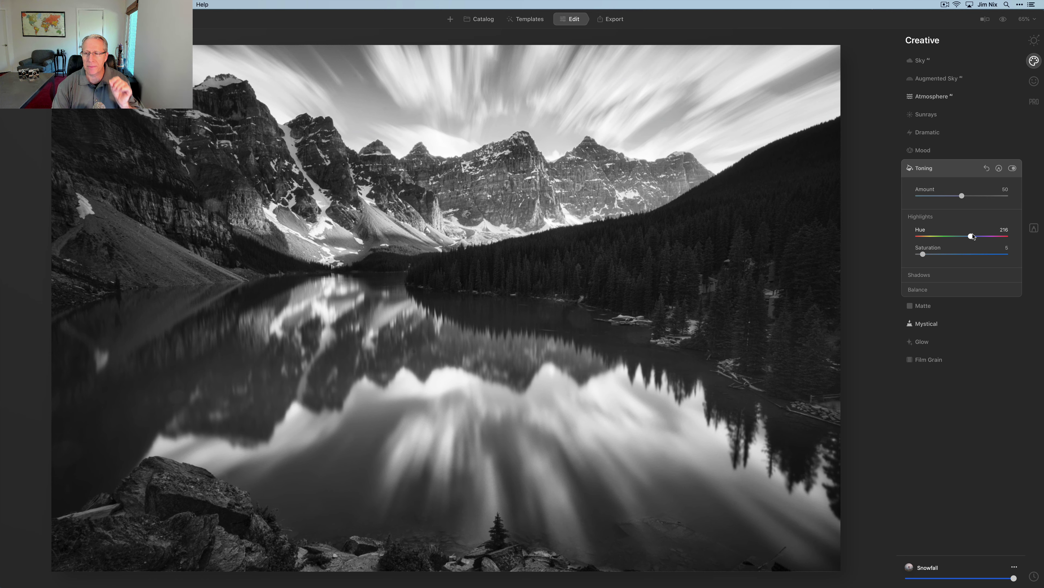
pyautogui.click(938, 276)
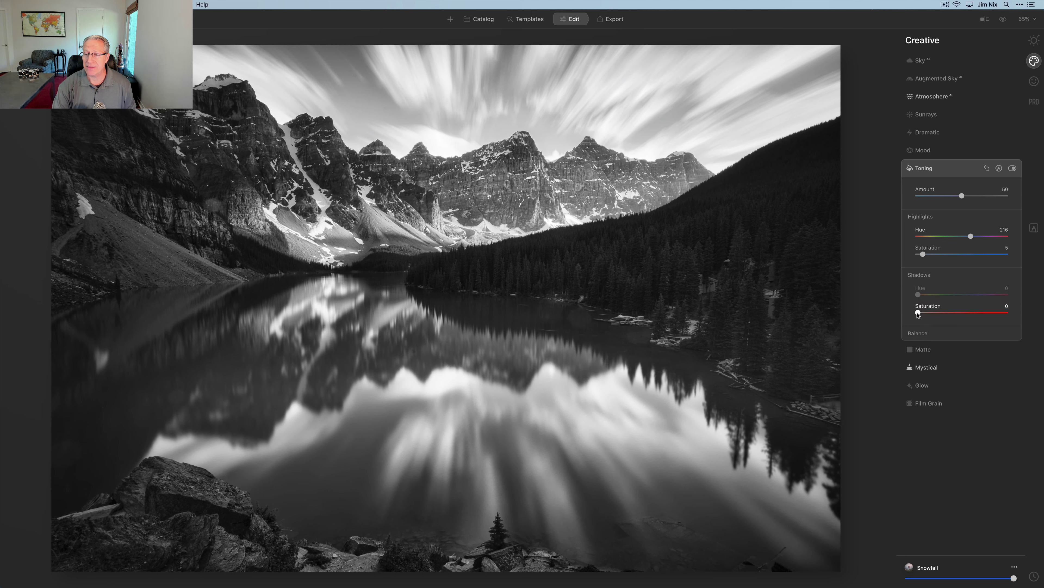
pyautogui.moveTo(919, 314); pyautogui.dragTo(940, 313)
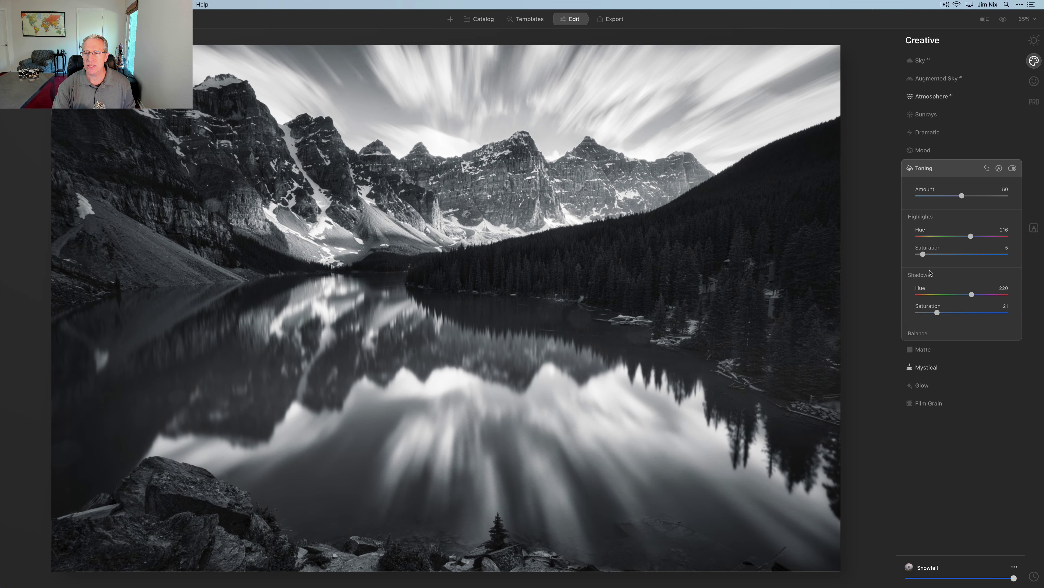
pyautogui.moveTo(923, 255); pyautogui.dragTo(933, 256)
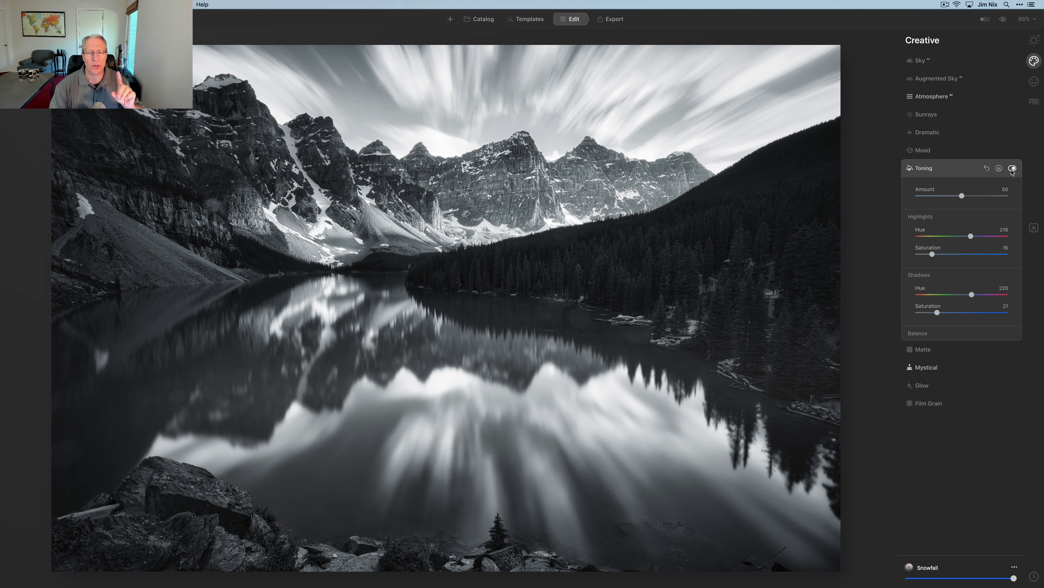
pyautogui.click(1012, 169)
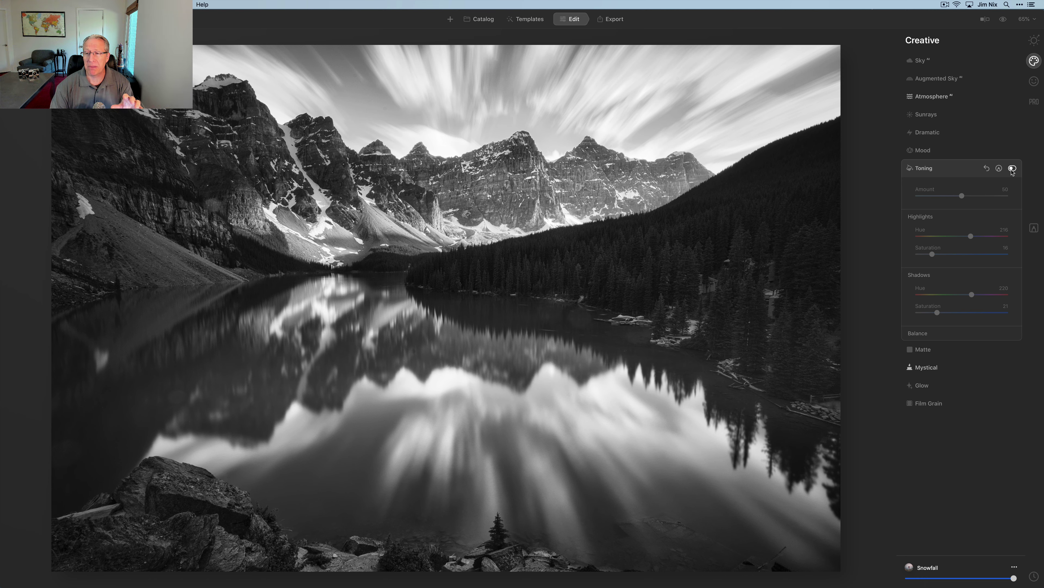
pyautogui.click(1012, 169)
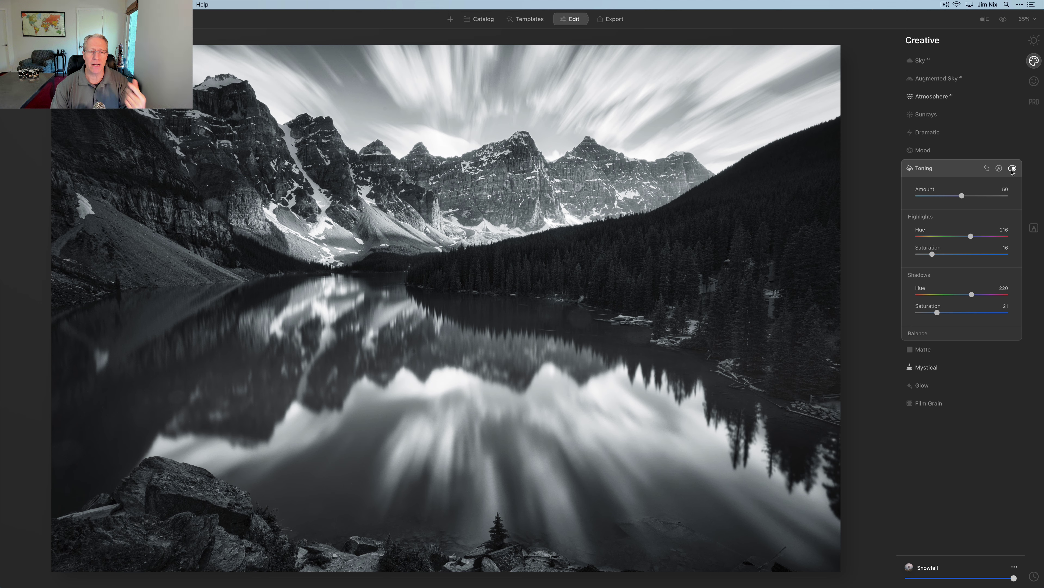